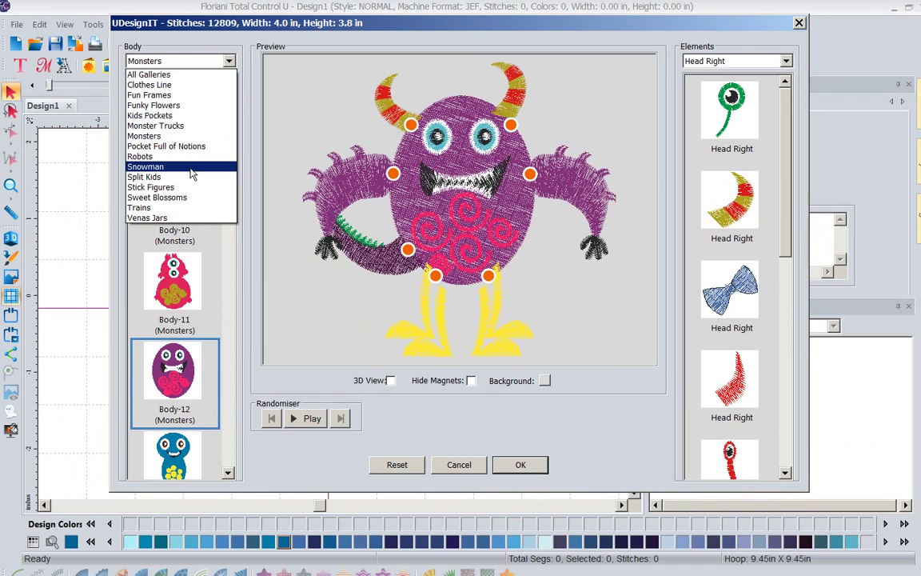
Browse the Snowman gallery and preview its body designs, including the double snowman and the snowman-tree.
{"action": "left_click", "coordinate": [190, 167]}
{"action": "left_click", "coordinate": [165, 123]}
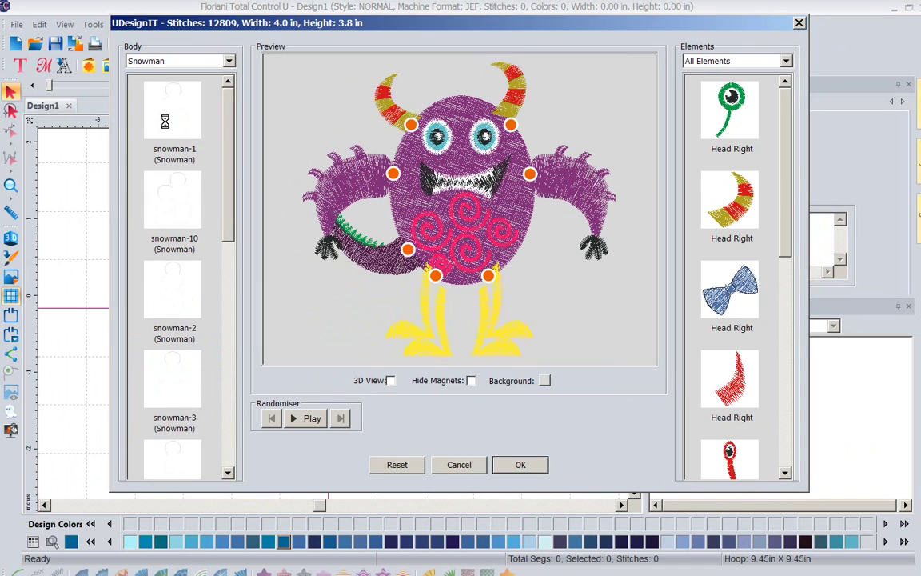
{"action": "left_click", "coordinate": [166, 188]}
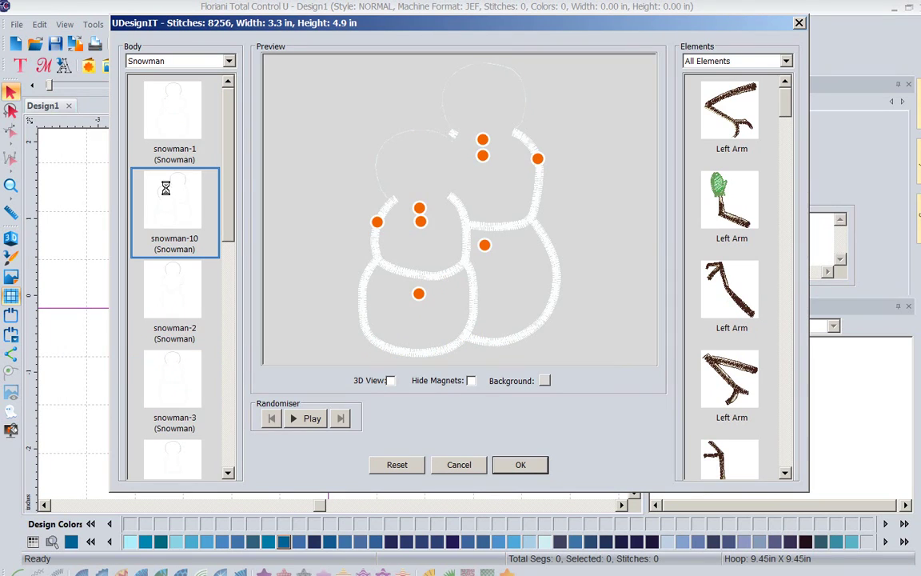
{"action": "left_click", "coordinate": [168, 301]}
{"action": "left_click", "coordinate": [164, 399]}
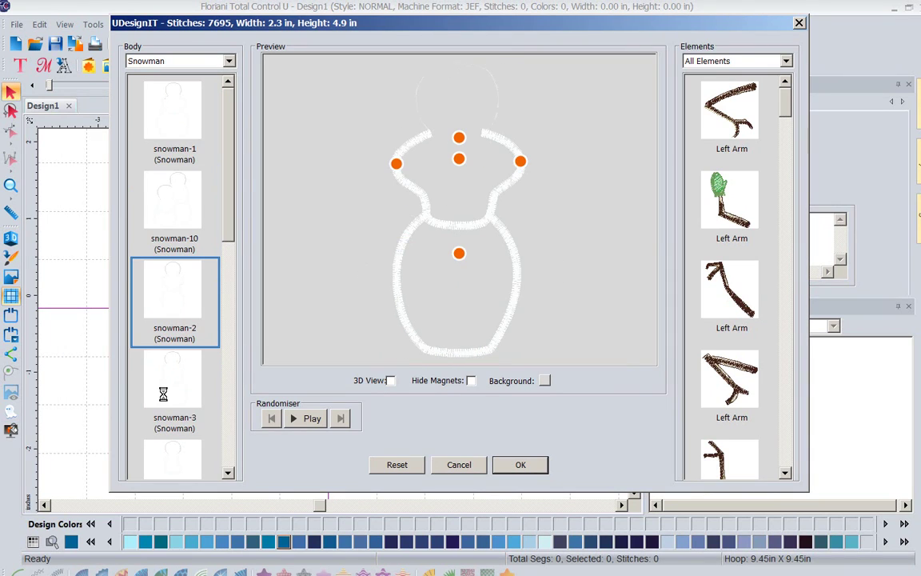
{"action": "key", "text": "Down"}
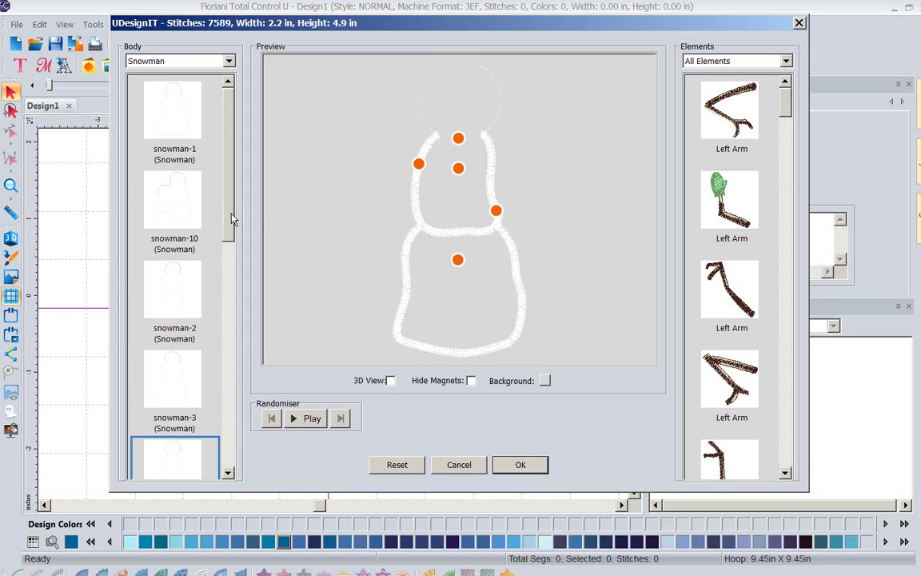
{"action": "scroll", "coordinate": [202, 316], "scroll_direction": "down", "scroll_amount": 3}
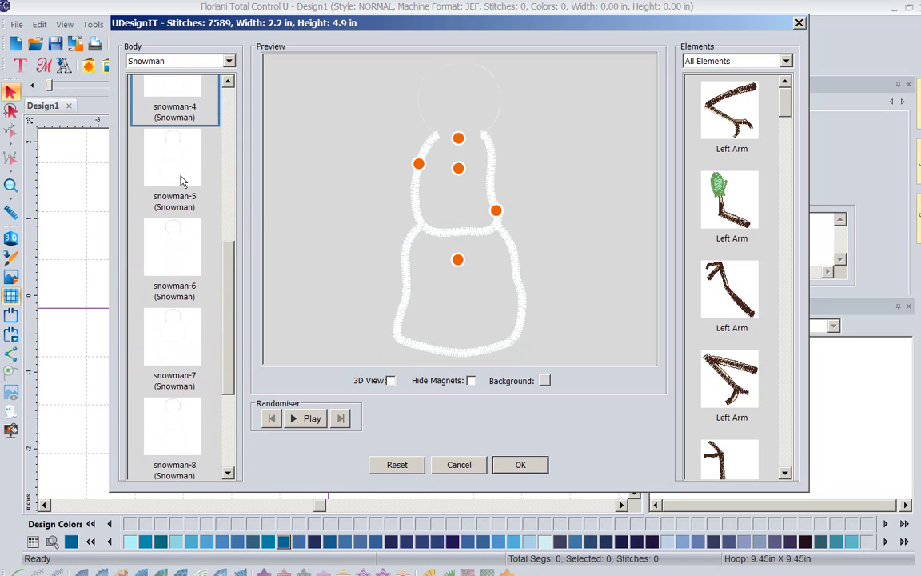
{"action": "left_click", "coordinate": [180, 181]}
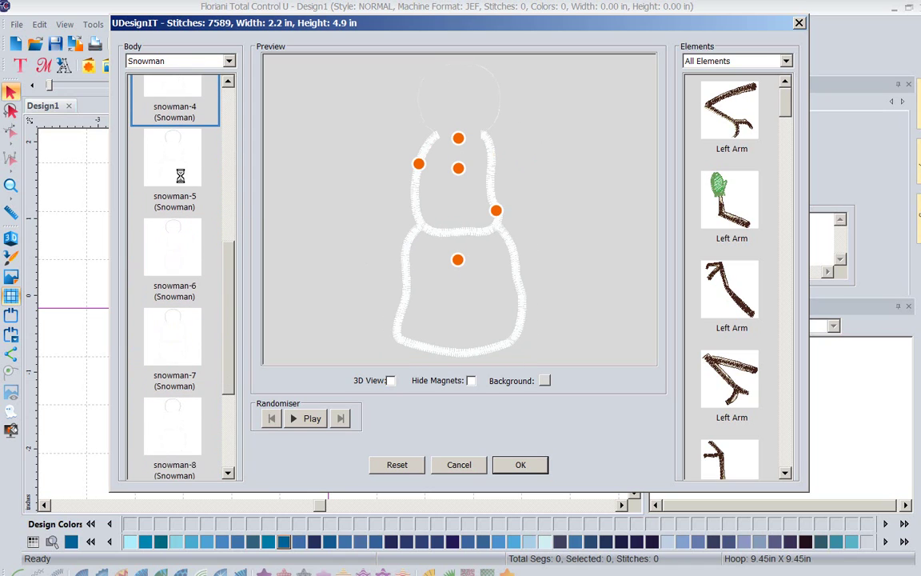
{"action": "left_click", "coordinate": [171, 243]}
{"action": "left_click", "coordinate": [156, 323]}
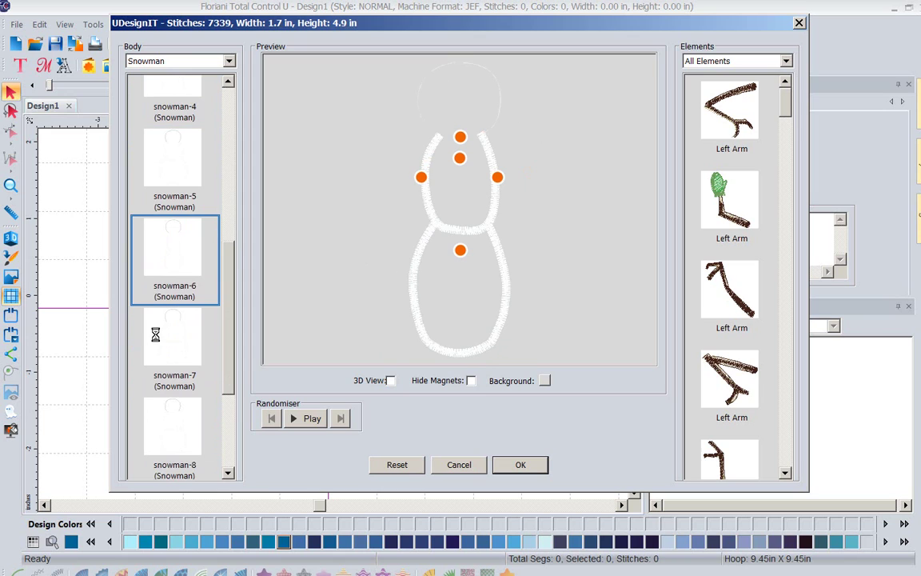
{"action": "left_click", "coordinate": [157, 433]}
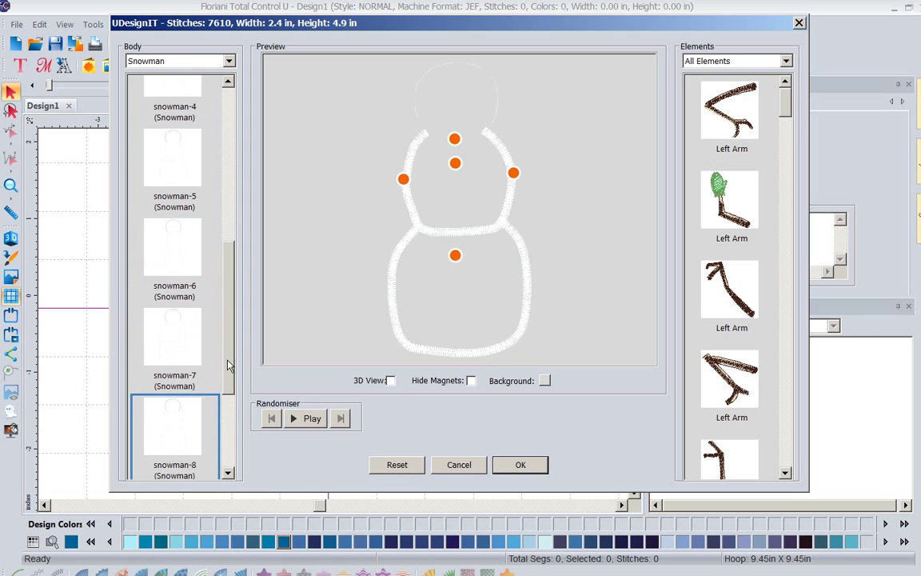
{"action": "left_click_drag", "start_coordinate": [227, 364], "coordinate": [227, 440]}
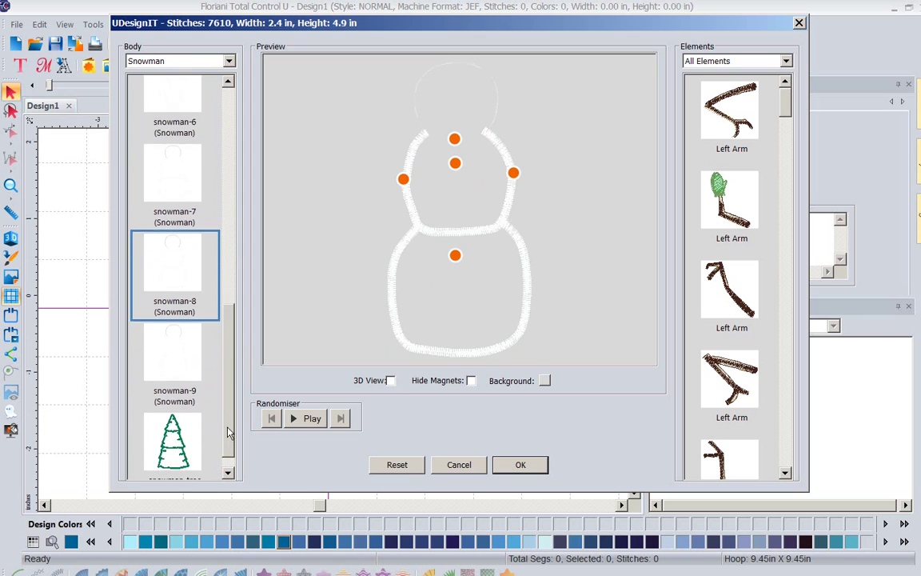
{"action": "left_click", "coordinate": [187, 345]}
{"action": "left_click", "coordinate": [170, 414]}
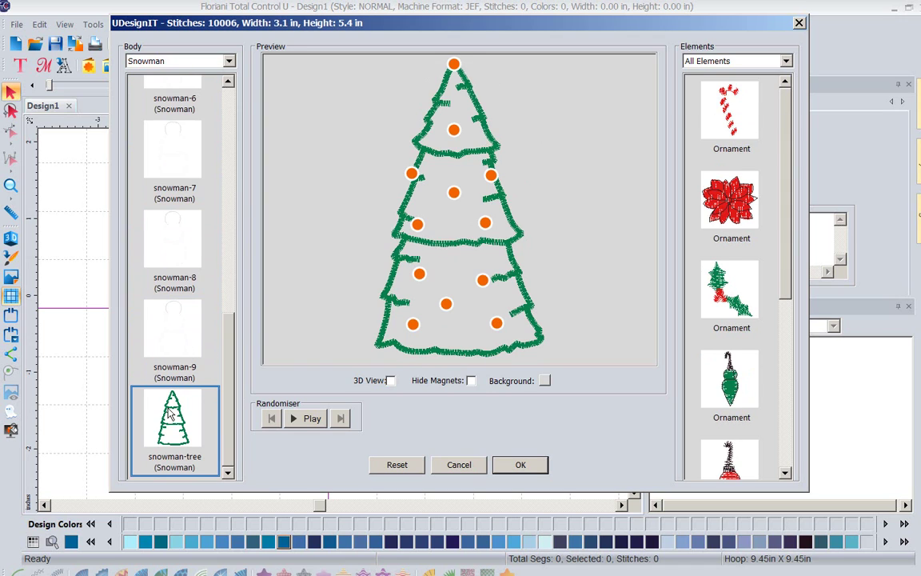
Switch the body gallery to Stick Figures and choose bottom_20, the magenta skirt with matching shoes, as the body.
{"action": "left_click", "coordinate": [228, 62]}
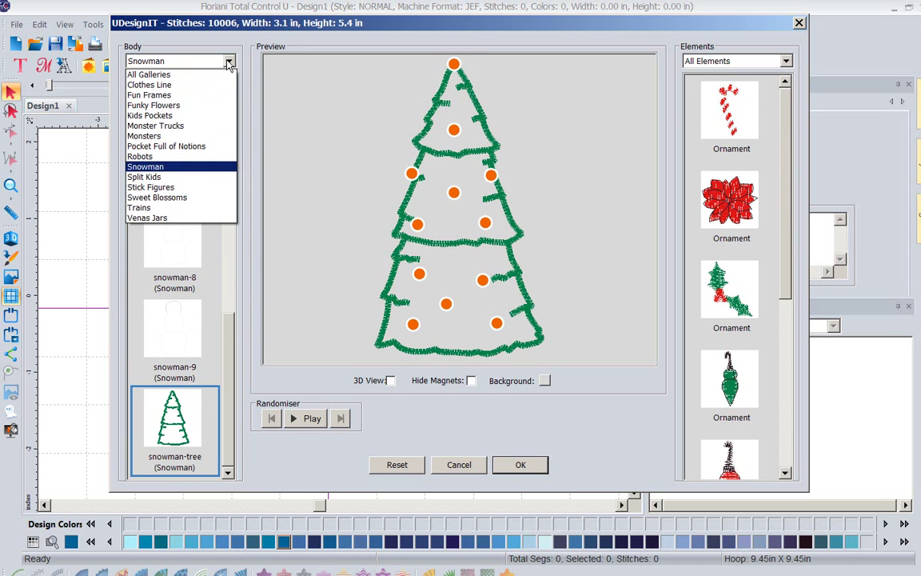
{"action": "left_click", "coordinate": [152, 187]}
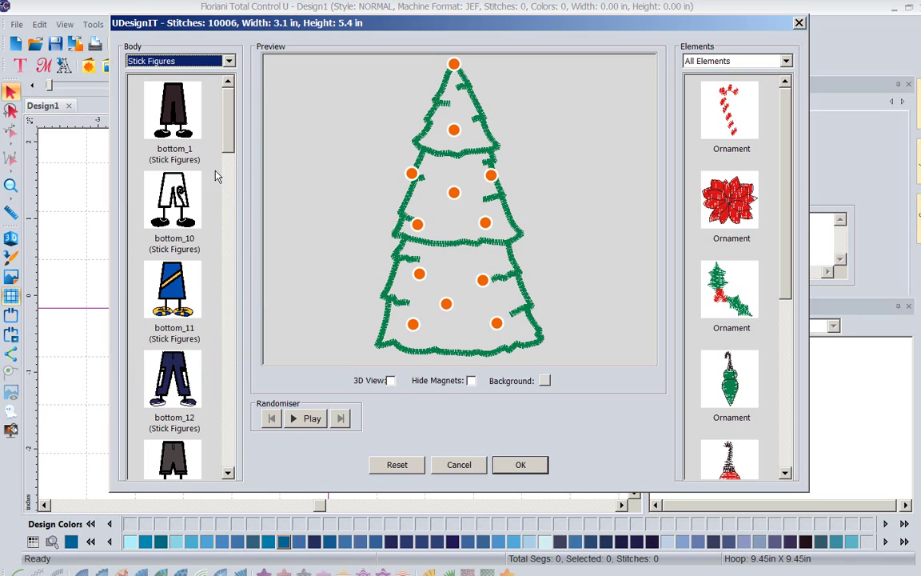
{"action": "scroll", "coordinate": [207, 218], "scroll_direction": "down", "scroll_amount": 5}
{"action": "mouse_move", "coordinate": [231, 262]}
{"action": "left_mouse_down"}
{"action": "mouse_move", "coordinate": [230, 296]}
{"action": "mouse_move", "coordinate": [231, 279]}
{"action": "left_mouse_up"}
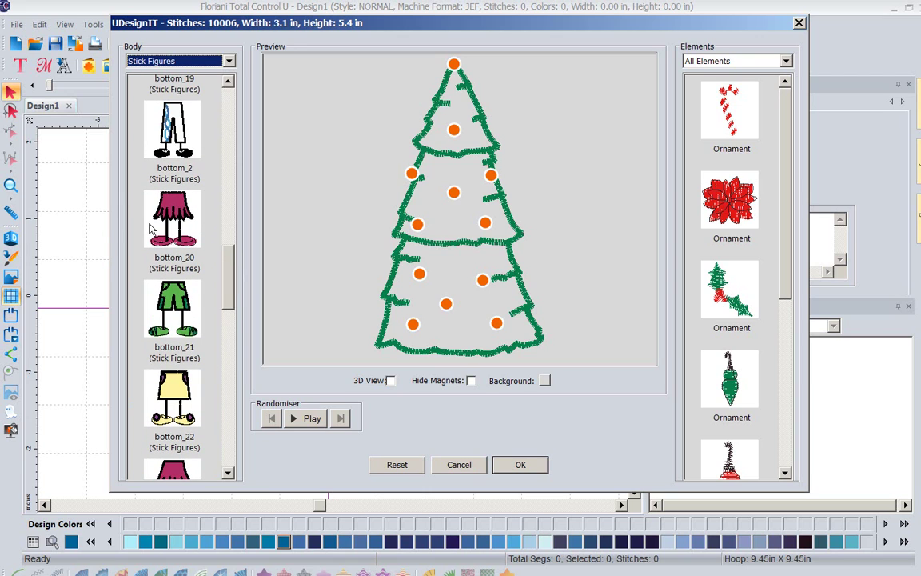
{"action": "left_click", "coordinate": [187, 218]}
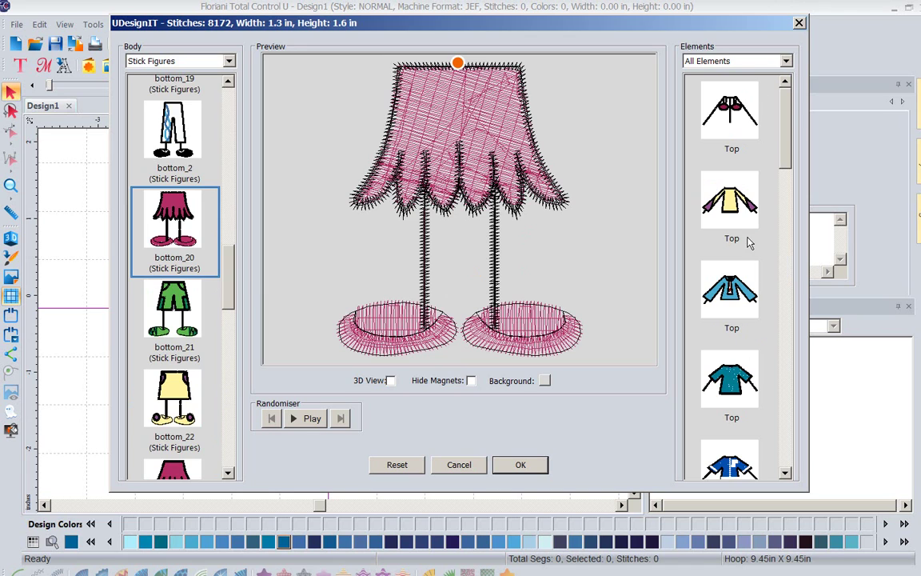
Attach the first top, the strappy one with two dark ovals, to the skirt and add the plain left hand.
{"action": "left_click", "coordinate": [786, 238]}
{"action": "left_click_drag", "start_coordinate": [786, 238], "coordinate": [789, 137]}
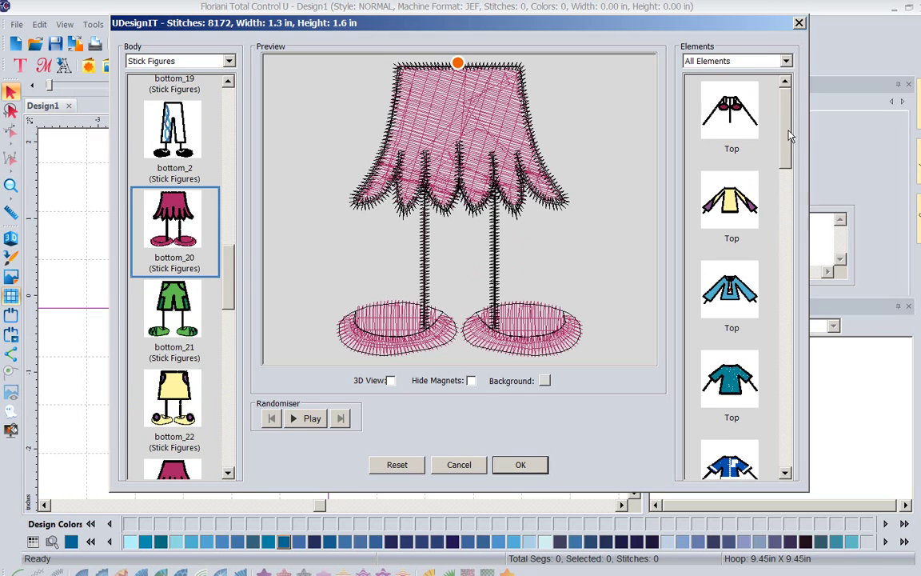
{"action": "left_click", "coordinate": [746, 121]}
{"action": "left_click", "coordinate": [727, 110]}
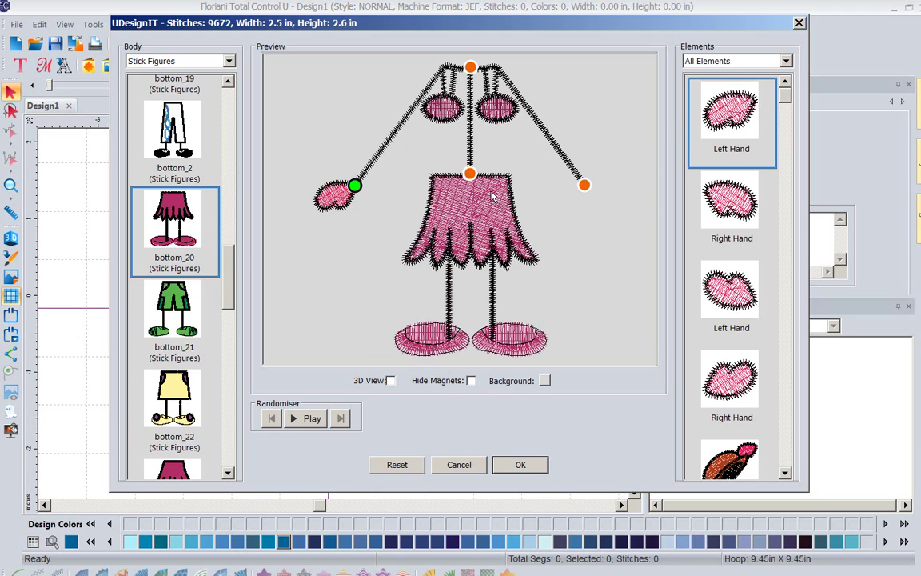
Filter the elements to Left Hand and replace the plain hand with the one holding a phone.
{"action": "left_click", "coordinate": [787, 62]}
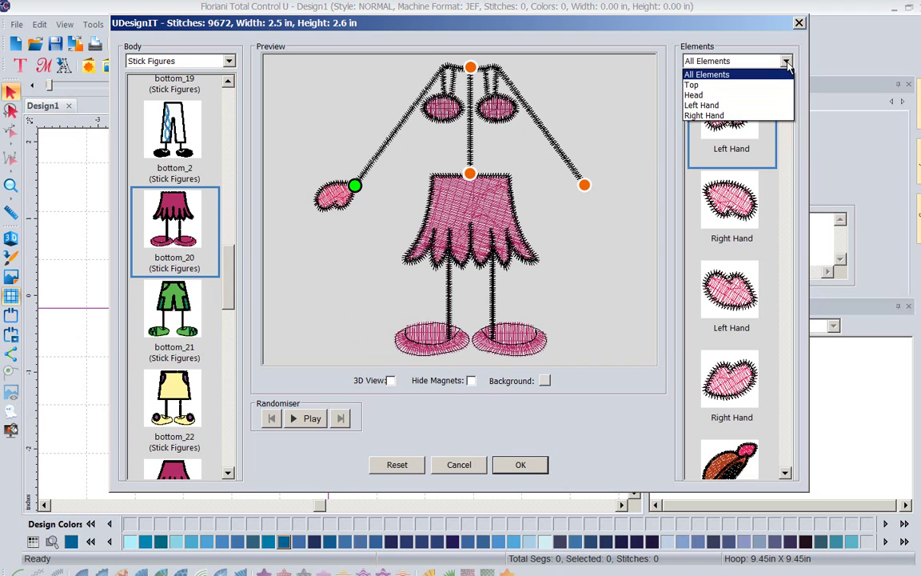
{"action": "left_click", "coordinate": [735, 106]}
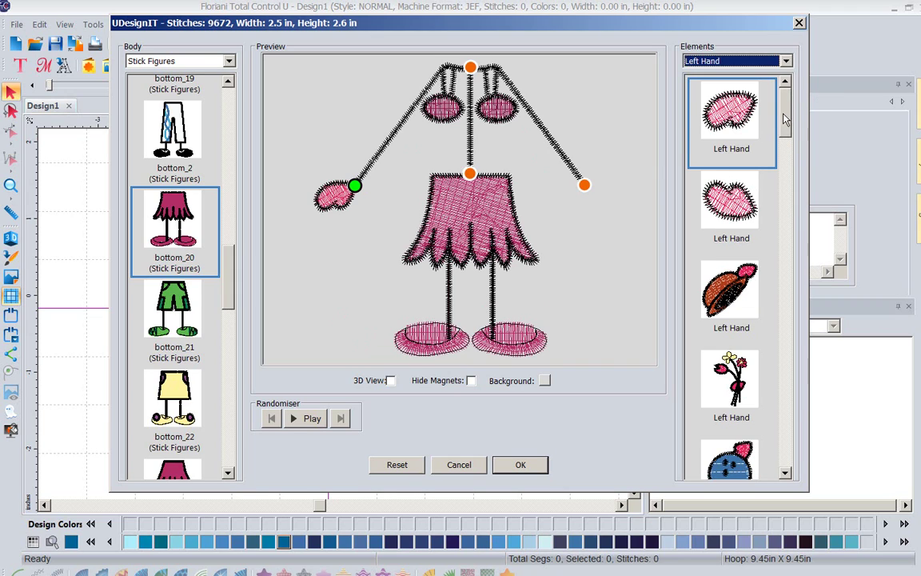
{"action": "left_click_drag", "start_coordinate": [786, 111], "coordinate": [786, 158]}
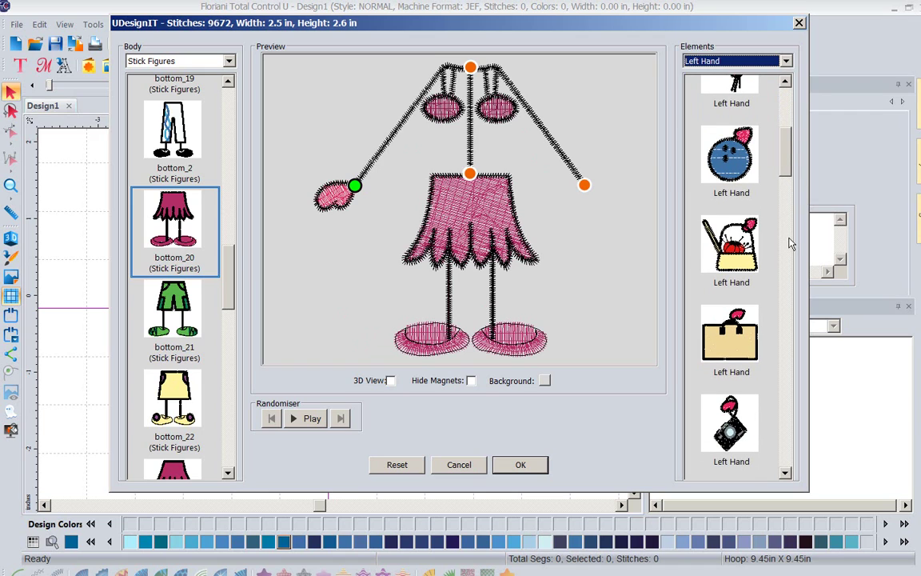
{"action": "left_click_drag", "start_coordinate": [786, 146], "coordinate": [788, 206]}
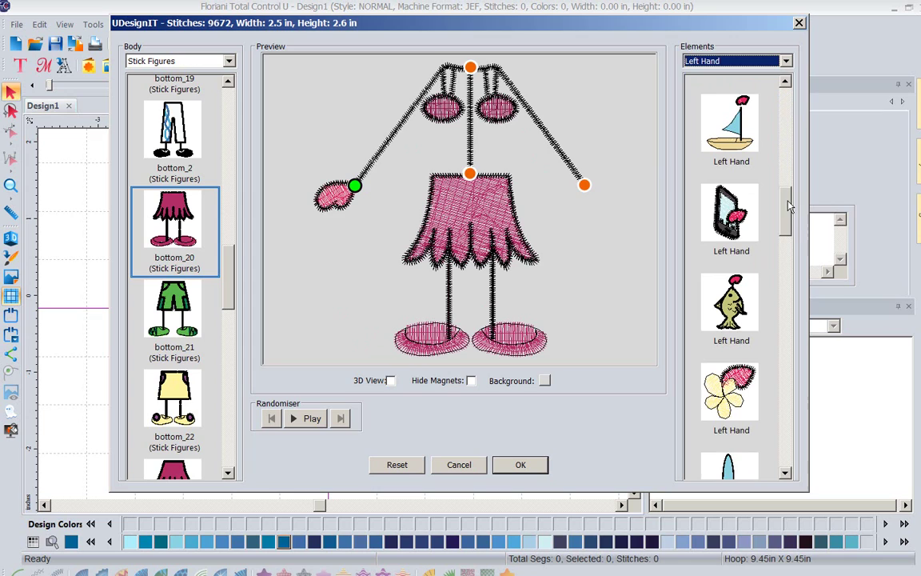
{"action": "left_click", "coordinate": [734, 225]}
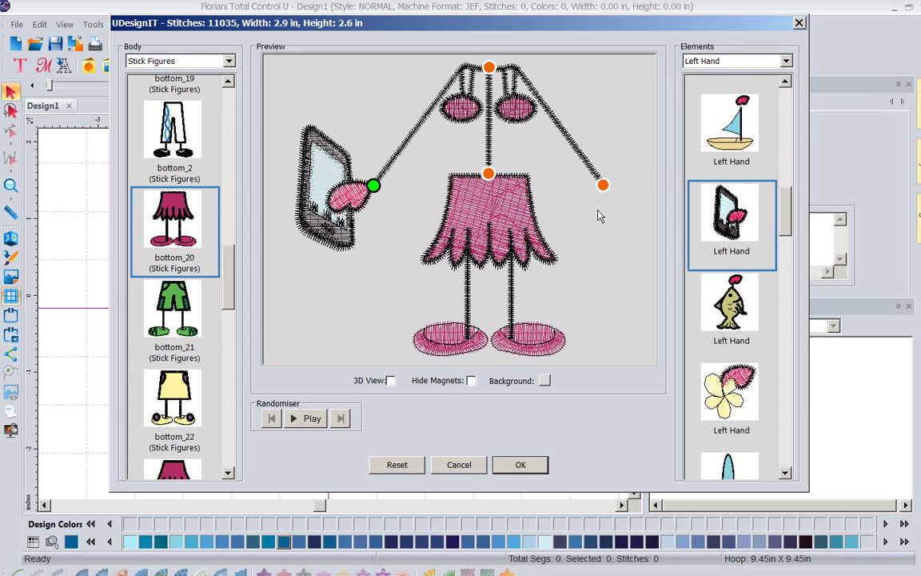
Filter the elements to Right Hand and add the hand holding a syringe.
{"action": "left_click", "coordinate": [712, 62]}
{"action": "left_click", "coordinate": [708, 115]}
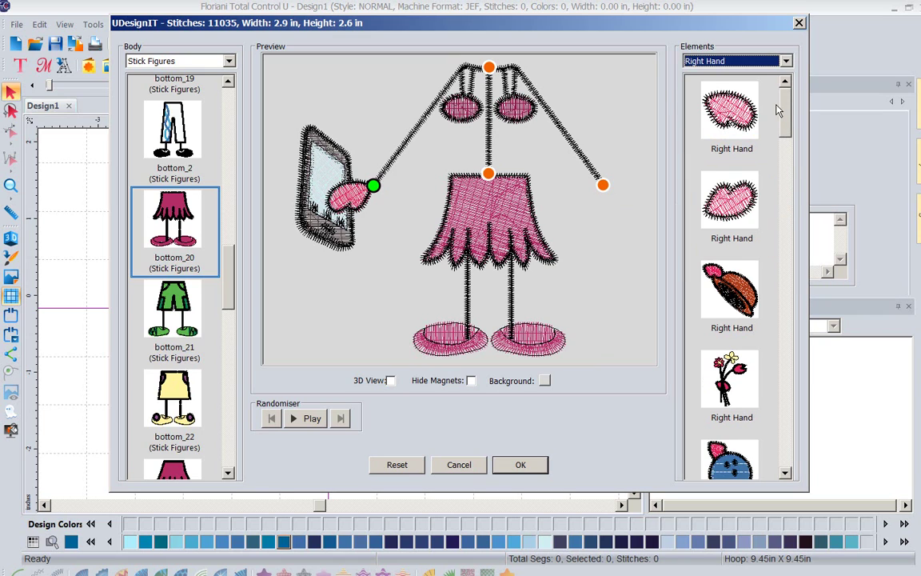
{"action": "left_click_drag", "start_coordinate": [785, 112], "coordinate": [792, 270]}
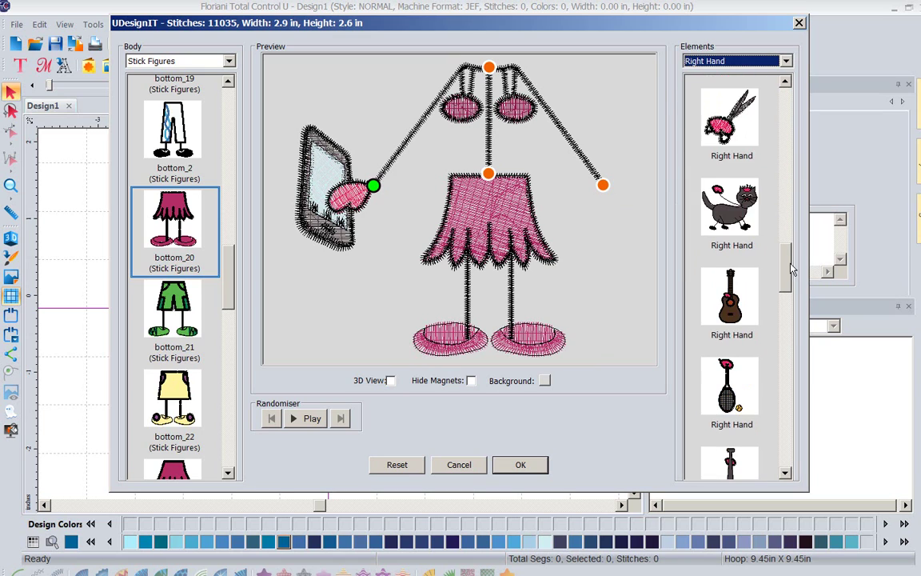
{"action": "scroll", "coordinate": [709, 323], "scroll_direction": "down", "scroll_amount": 6}
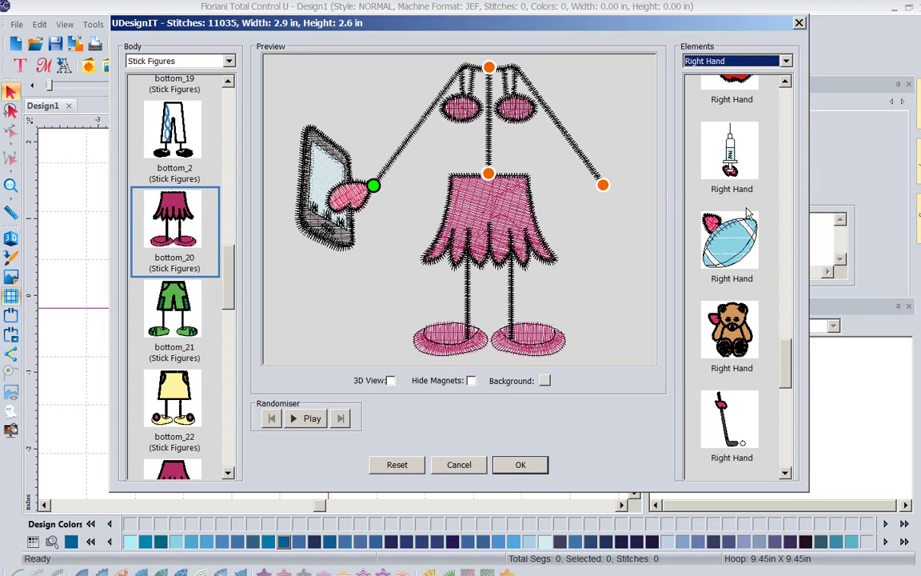
{"action": "left_click", "coordinate": [730, 152]}
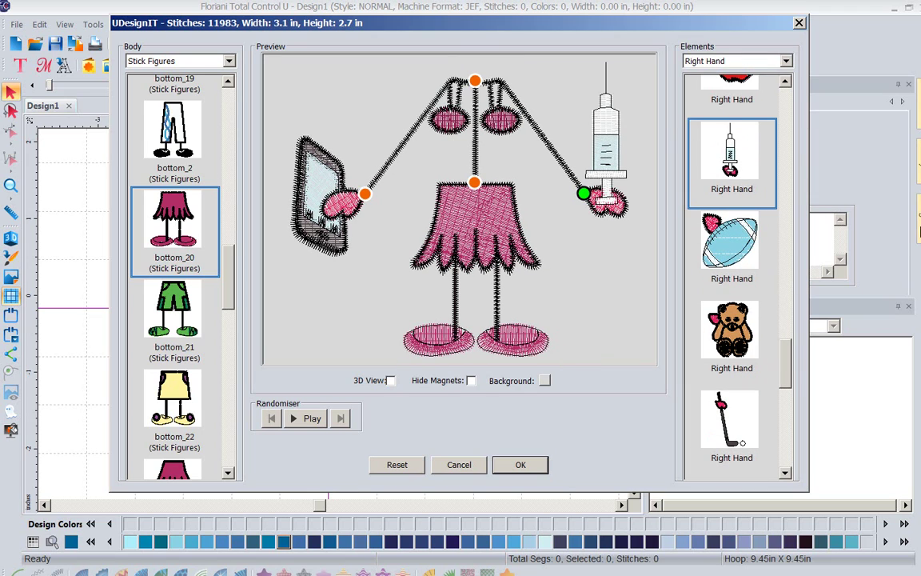
Filter the elements to Head and add the black-haired head wearing a nurse cap.
{"action": "left_click", "coordinate": [709, 61]}
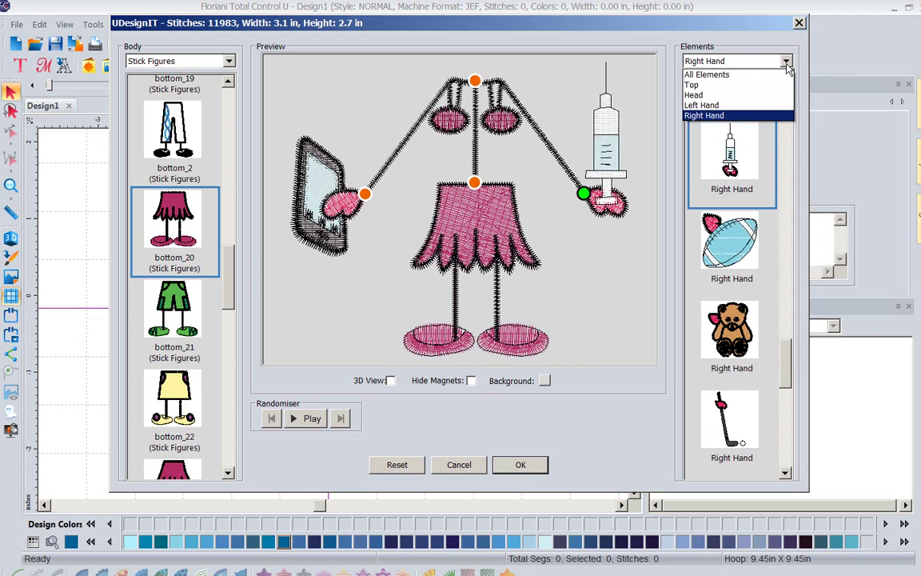
{"action": "left_click", "coordinate": [736, 97]}
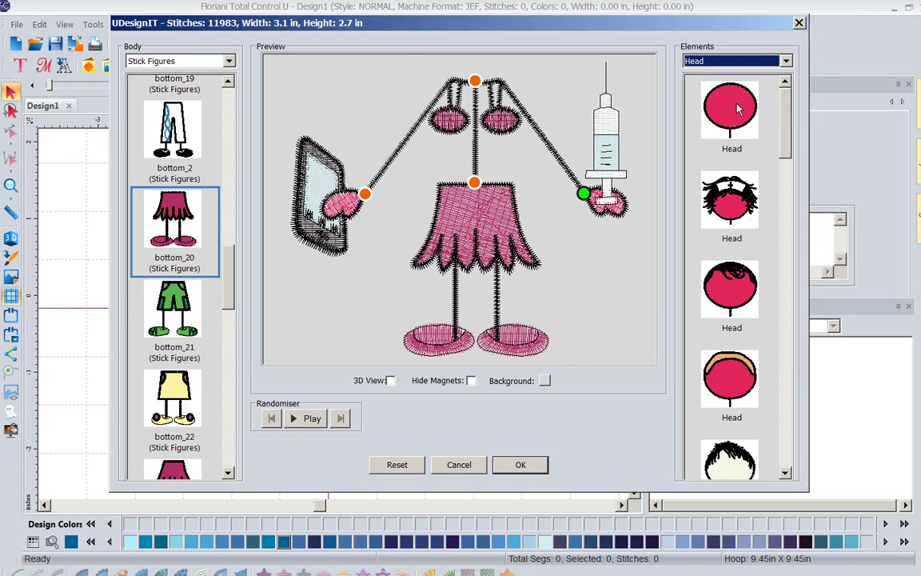
{"action": "left_click", "coordinate": [736, 200]}
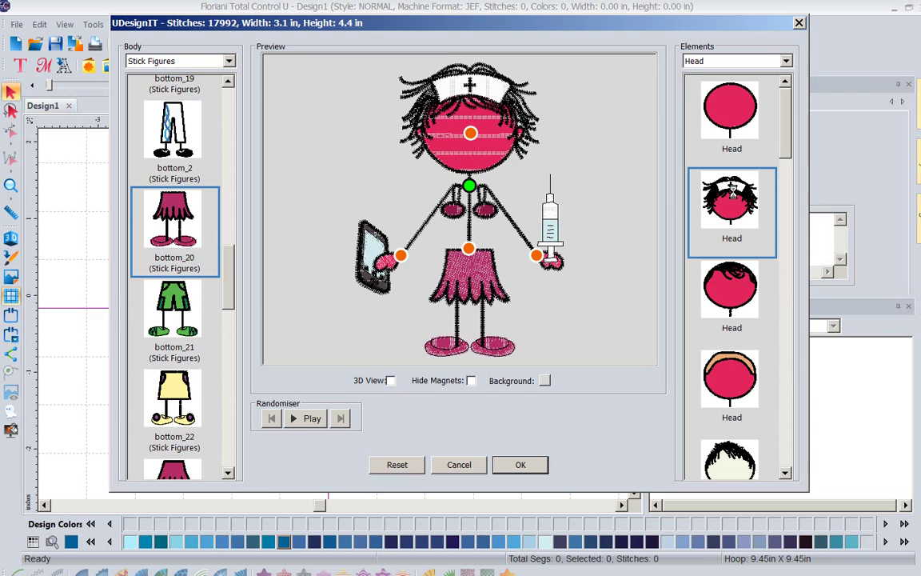
{"action": "left_click", "coordinate": [786, 214]}
{"action": "left_click", "coordinate": [786, 132]}
Filter the elements to Face and give the head the face with teal eyes and pink lips.
{"action": "left_click", "coordinate": [709, 60]}
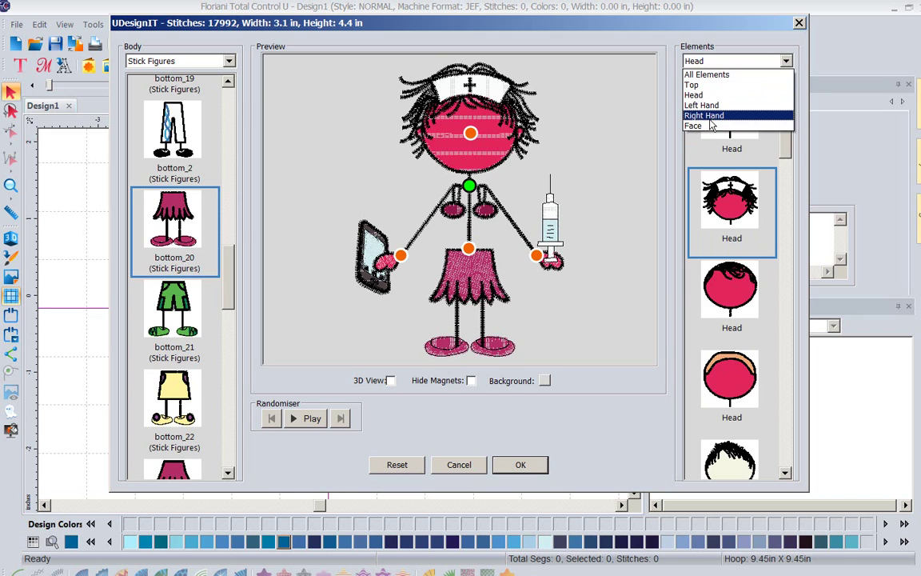
{"action": "left_click", "coordinate": [709, 126]}
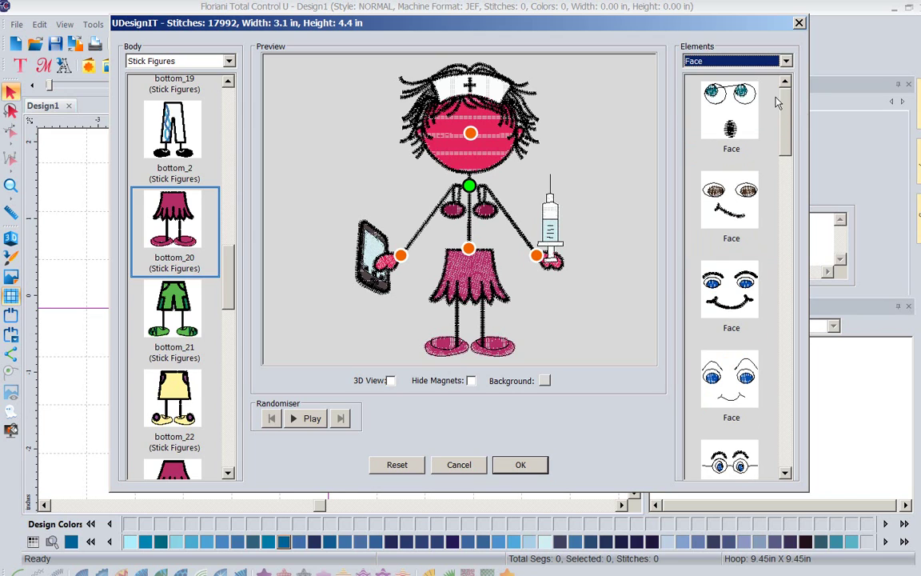
{"action": "left_click_drag", "start_coordinate": [785, 103], "coordinate": [788, 460]}
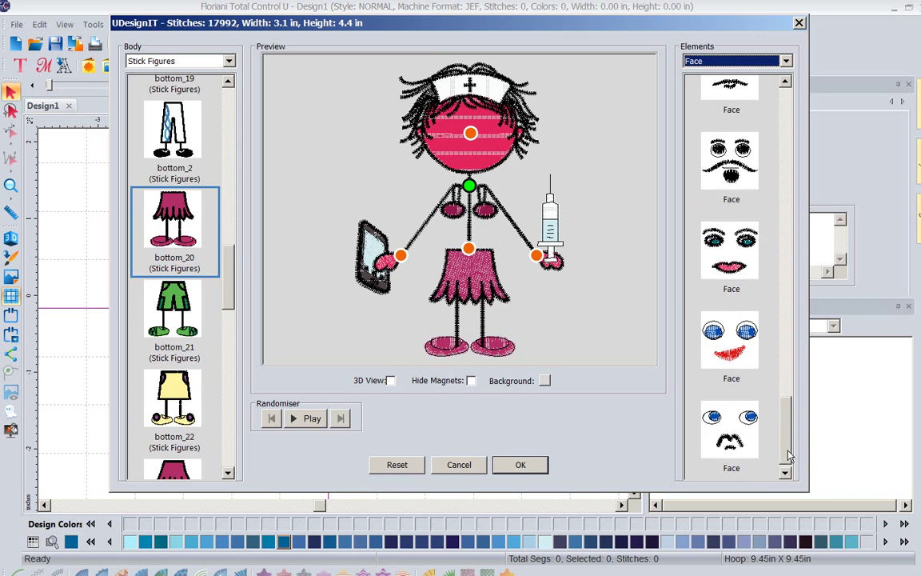
{"action": "left_click", "coordinate": [737, 362]}
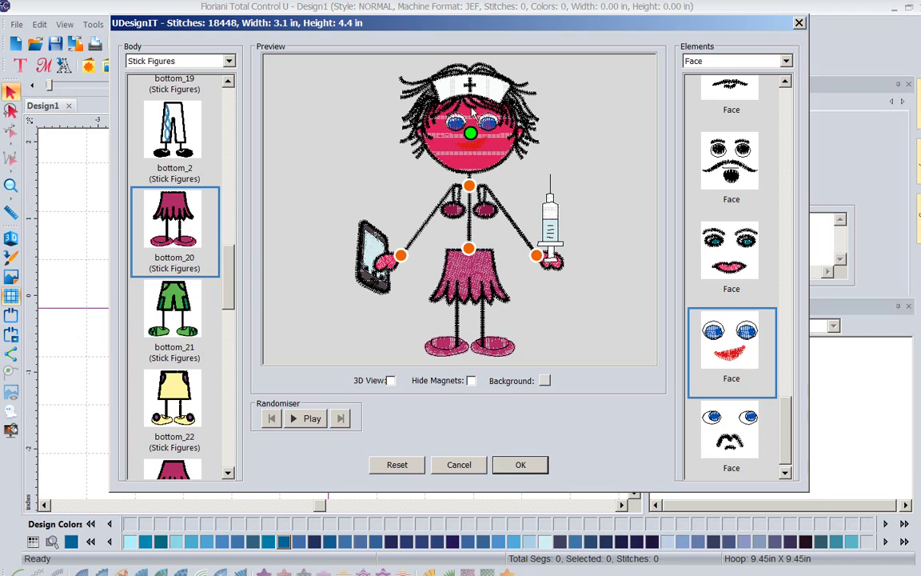
{"action": "scroll", "coordinate": [524, 194], "scroll_direction": "up", "scroll_amount": 1}
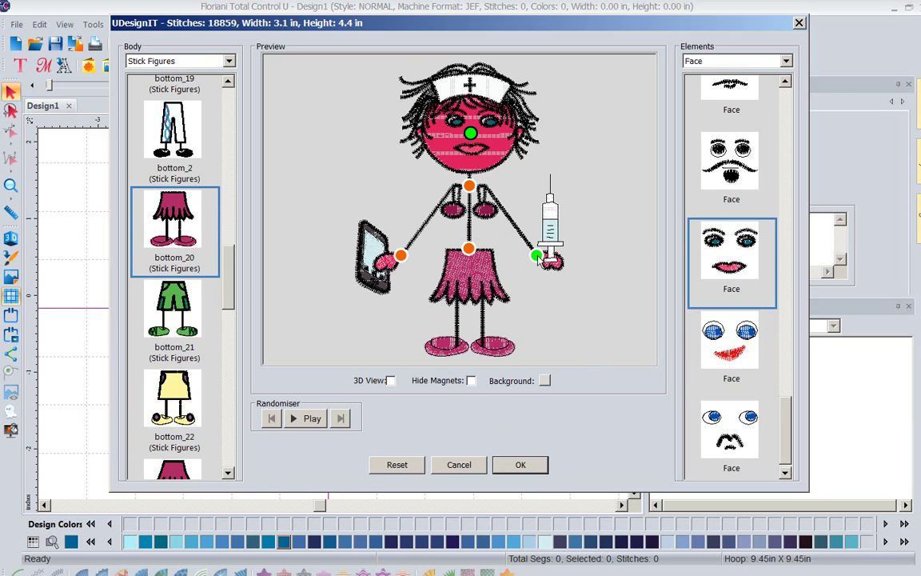
Place the assembled nurse figure in the design workspace and deselect it.
{"action": "left_click", "coordinate": [520, 466]}
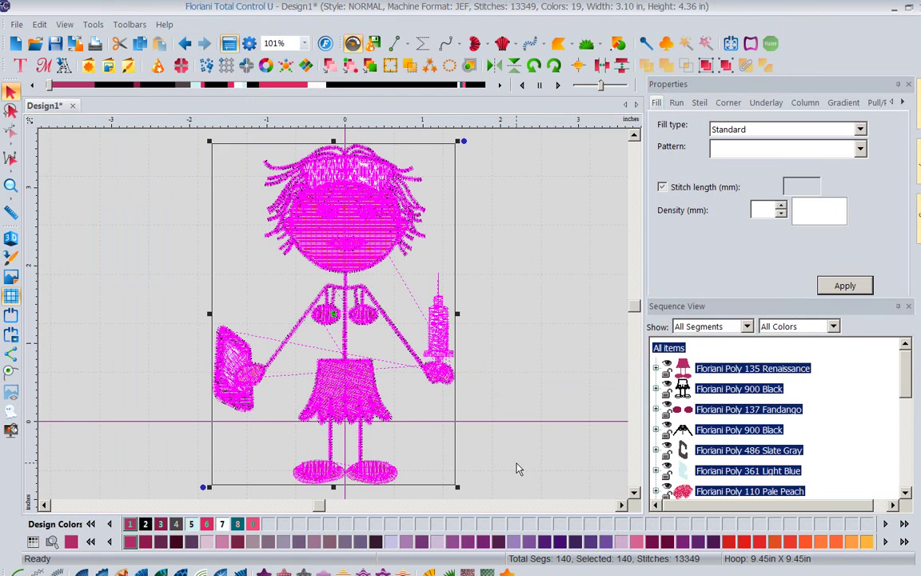
{"action": "left_click", "coordinate": [540, 264]}
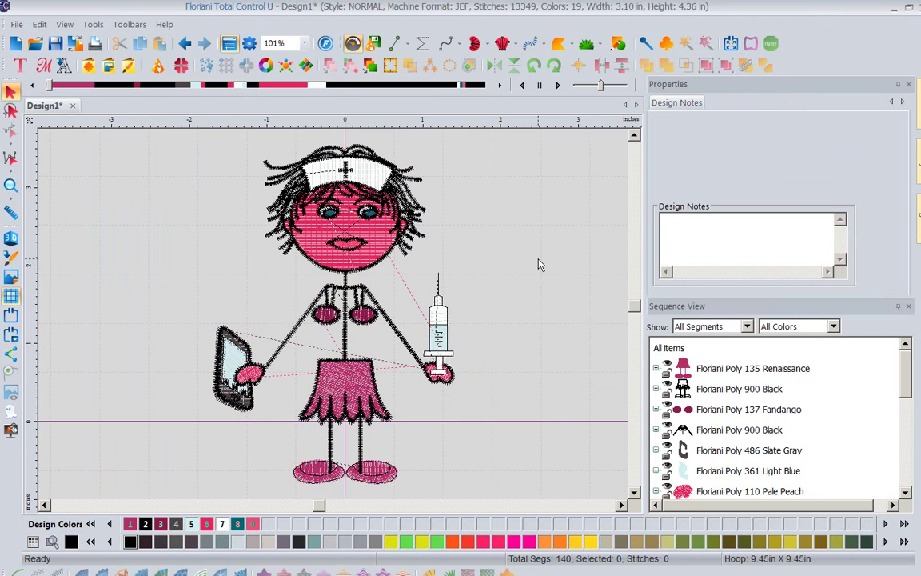
Recolor the nurse's face fill to the light pale peach thread and clear the selection.
{"action": "left_click", "coordinate": [714, 495]}
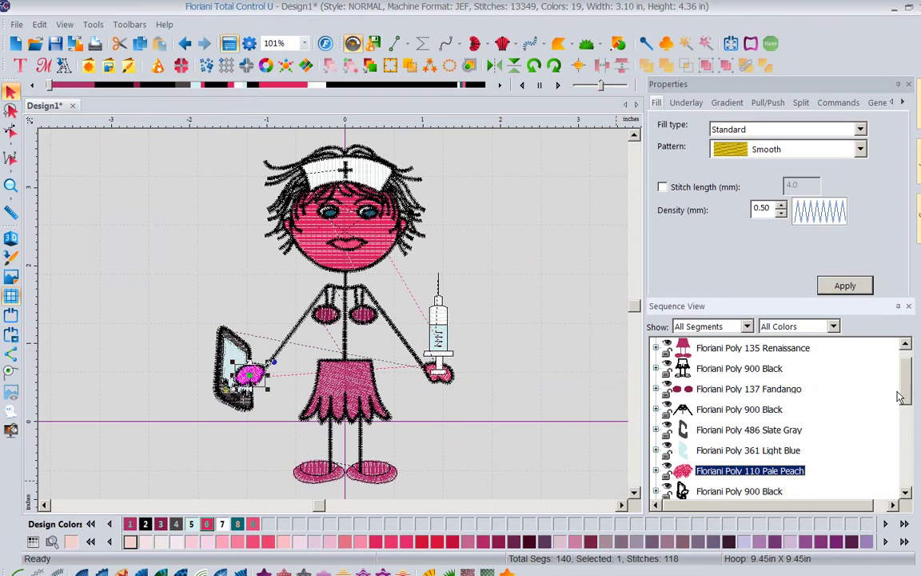
{"action": "scroll", "coordinate": [907, 427], "scroll_direction": "down", "scroll_amount": 2}
{"action": "scroll", "coordinate": [815, 396], "scroll_direction": "down", "scroll_amount": 2}
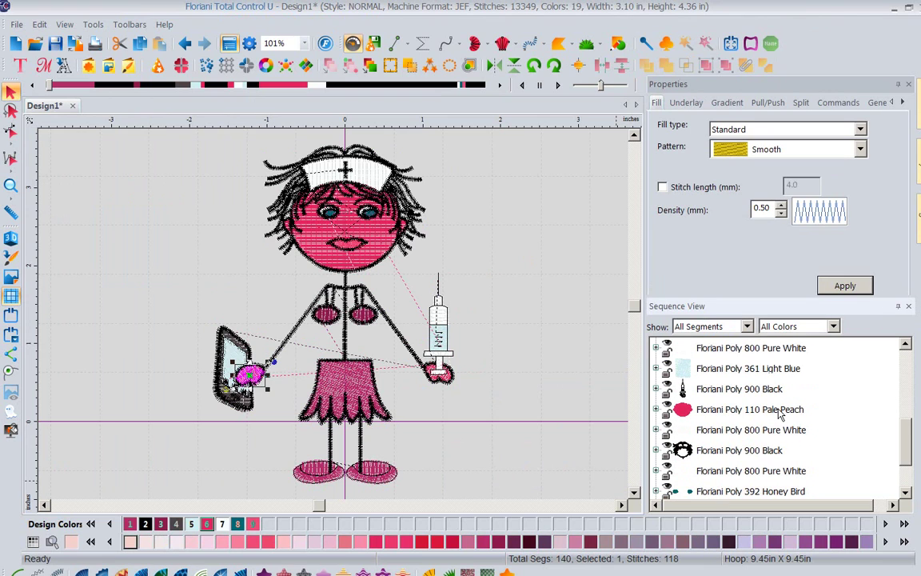
{"action": "left_click", "coordinate": [752, 410]}
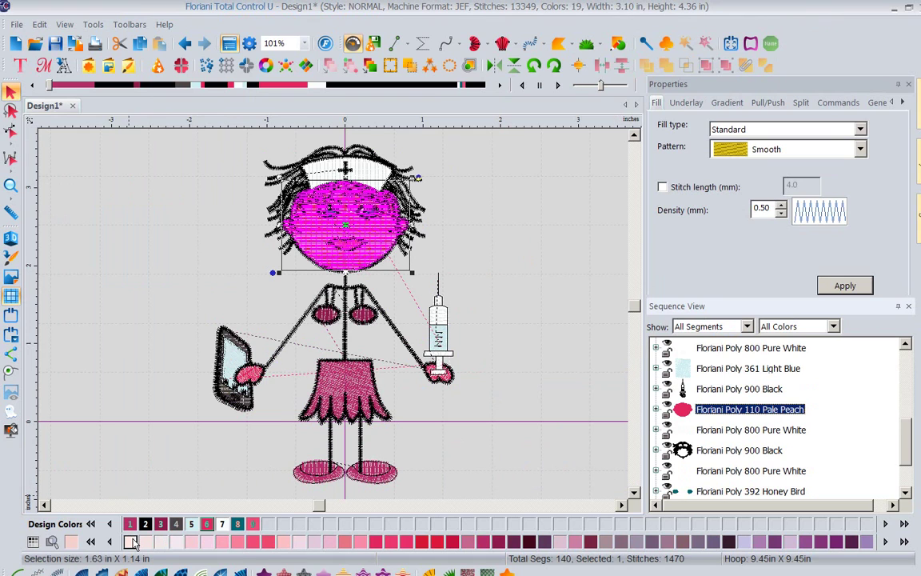
{"action": "left_click", "coordinate": [539, 226]}
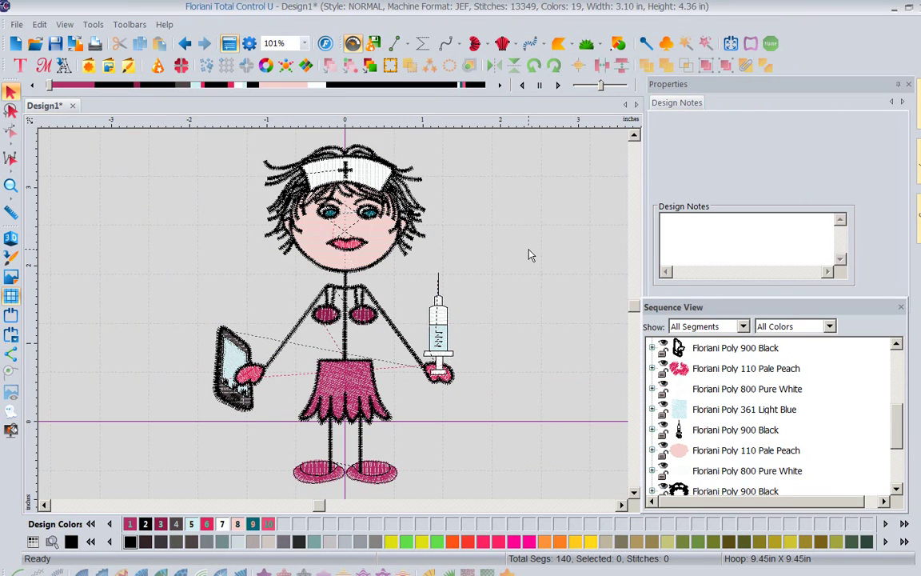
Rotate the hand holding the syringe clockwise so the needle tilts outward, away from the nurse's head, and deselect it.
{"action": "left_click", "coordinate": [440, 348]}
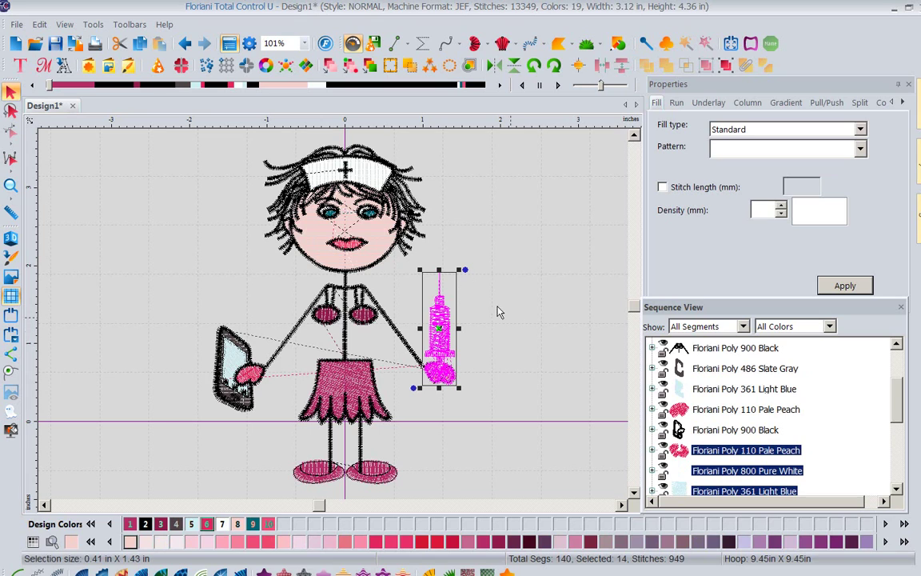
{"action": "left_click_drag", "start_coordinate": [465, 268], "coordinate": [487, 288]}
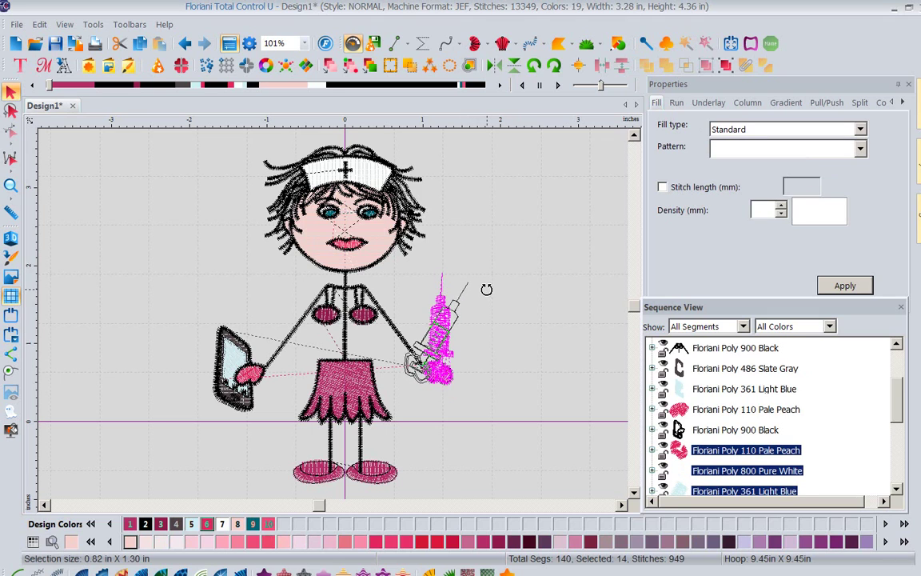
{"action": "left_click", "coordinate": [538, 272]}
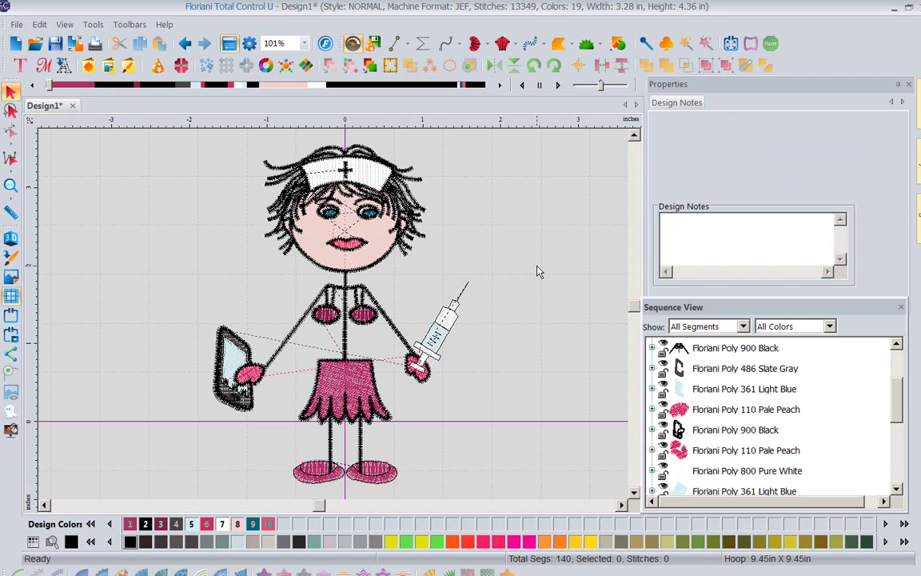